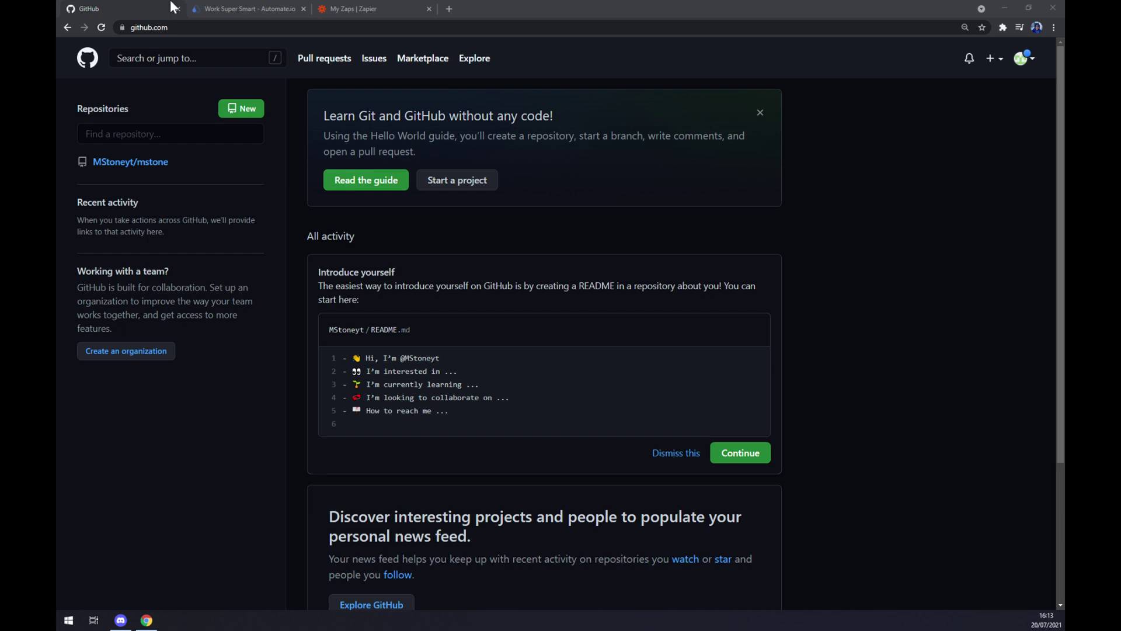
# - Switch to the Automate.io tab and show the Integrations menu listing popular apps
pyautogui.click(227, 8)
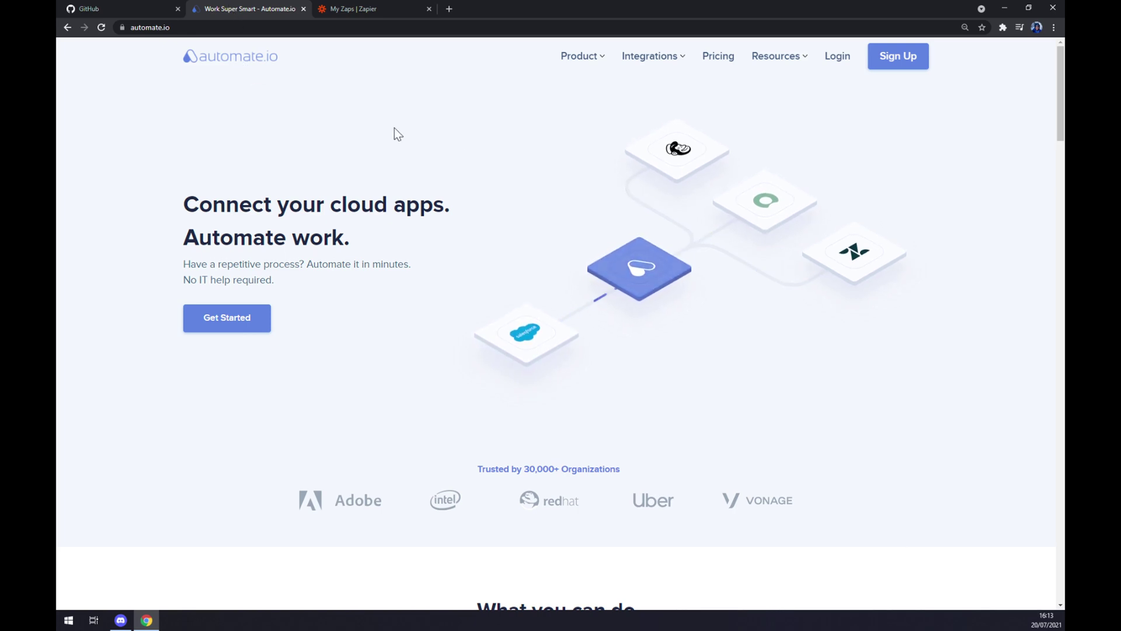
pyautogui.moveTo(655, 76)
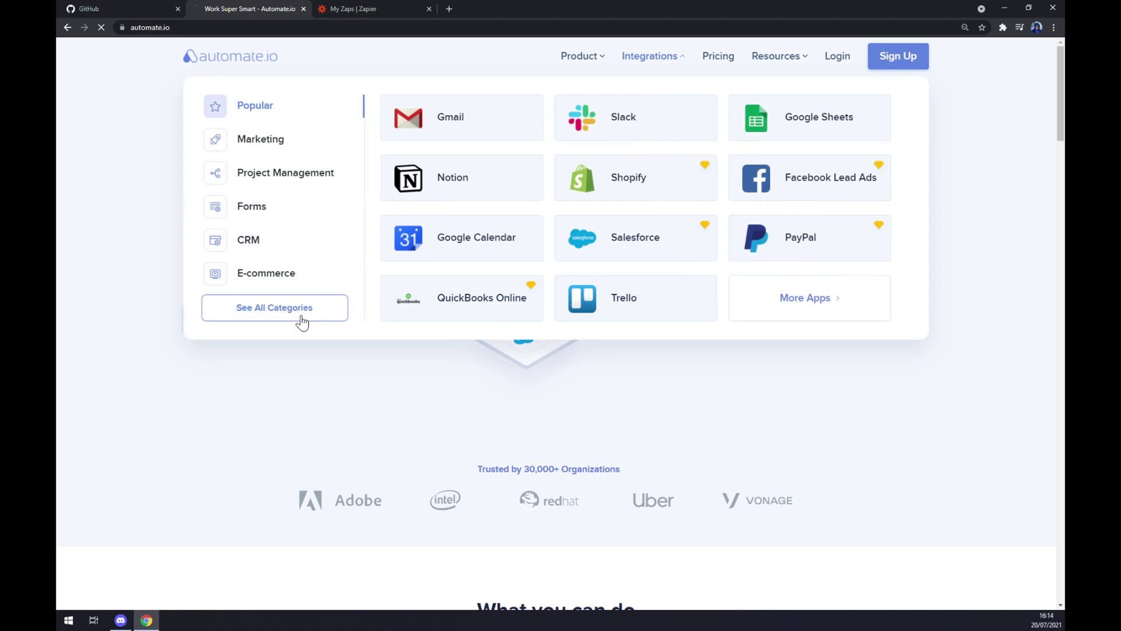
# - From all categories, search 'github', open GitHub's integrations page and start searching its partner apps
pyautogui.click(288, 308)
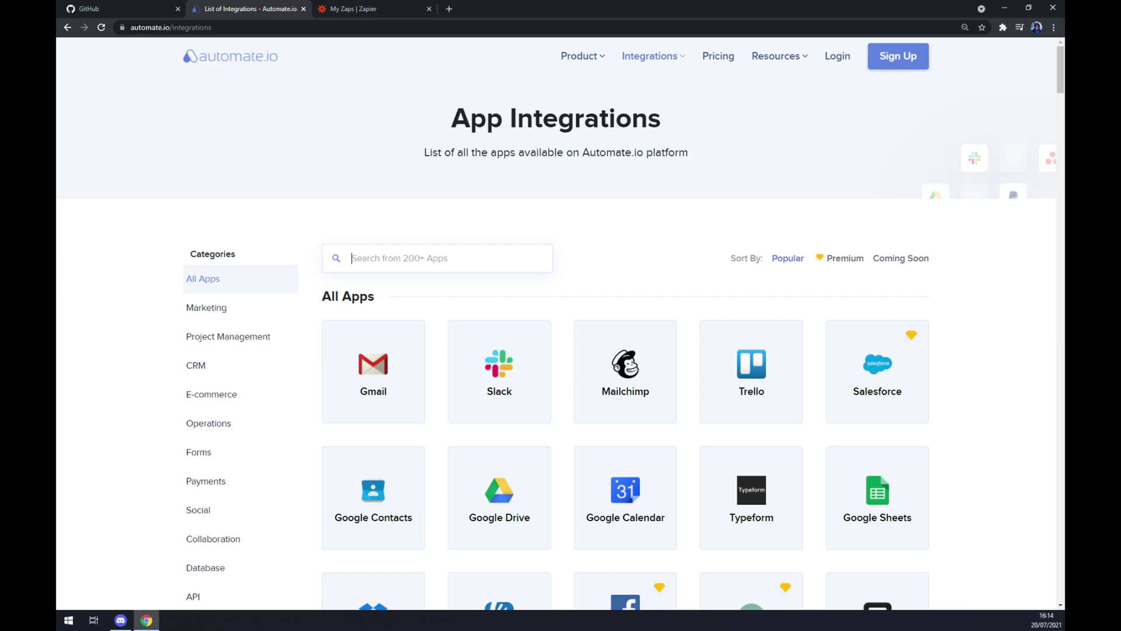
pyautogui.write('github')
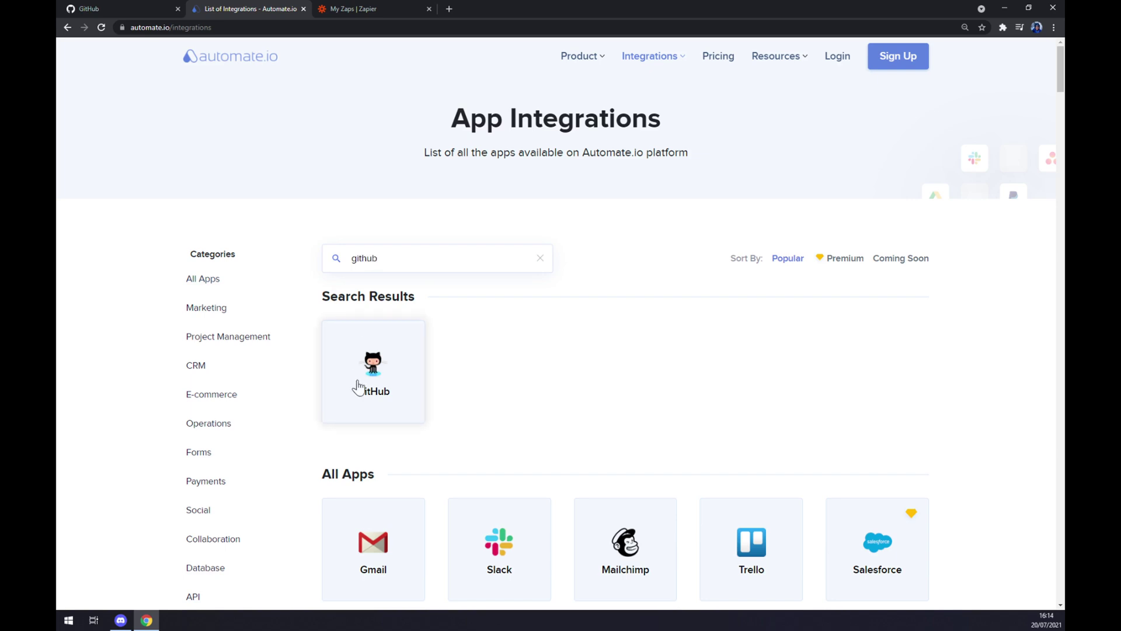
pyautogui.click(360, 385)
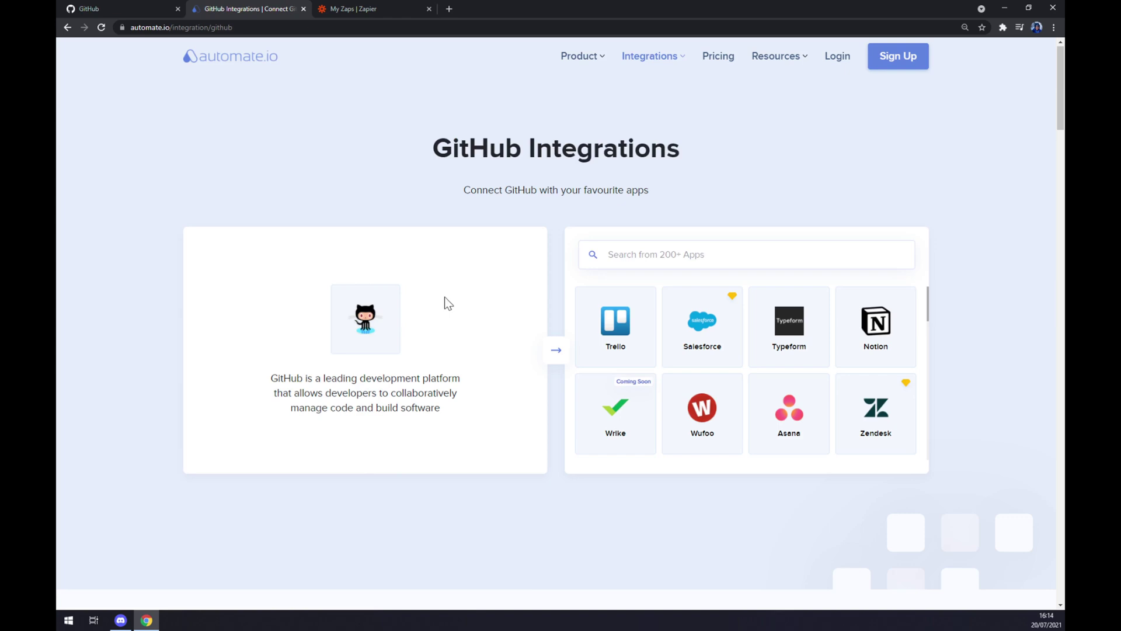
pyautogui.click(608, 254)
# - Filter partner apps by 'teams', open the GitHub + Microsoft Teams page, and reach Create your own Integration
pyautogui.write('teams')
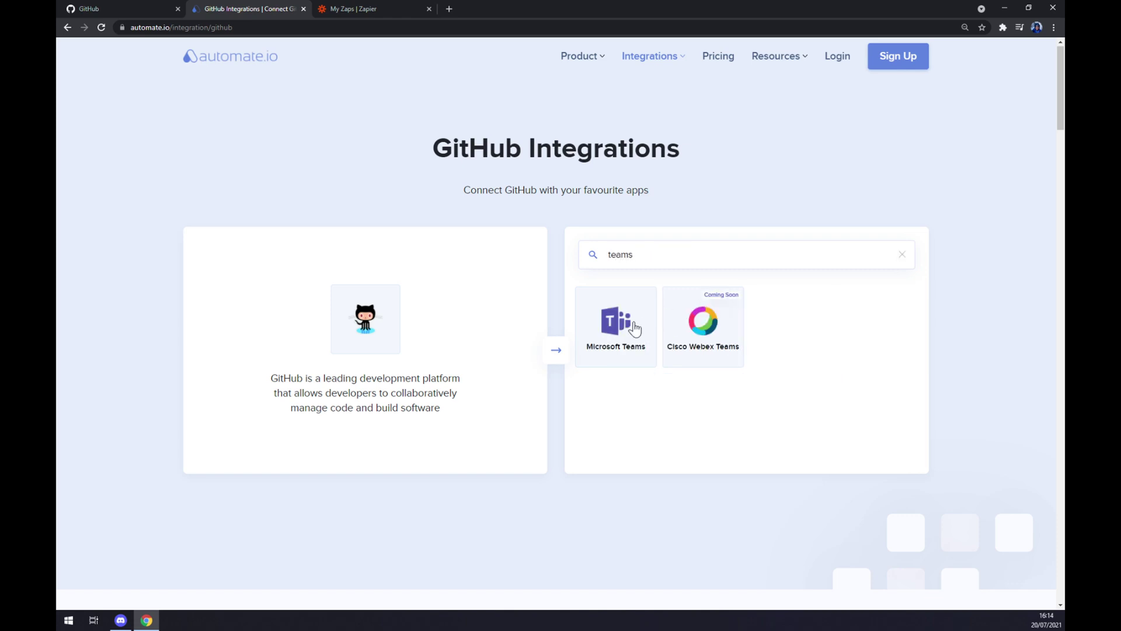
pyautogui.click(634, 330)
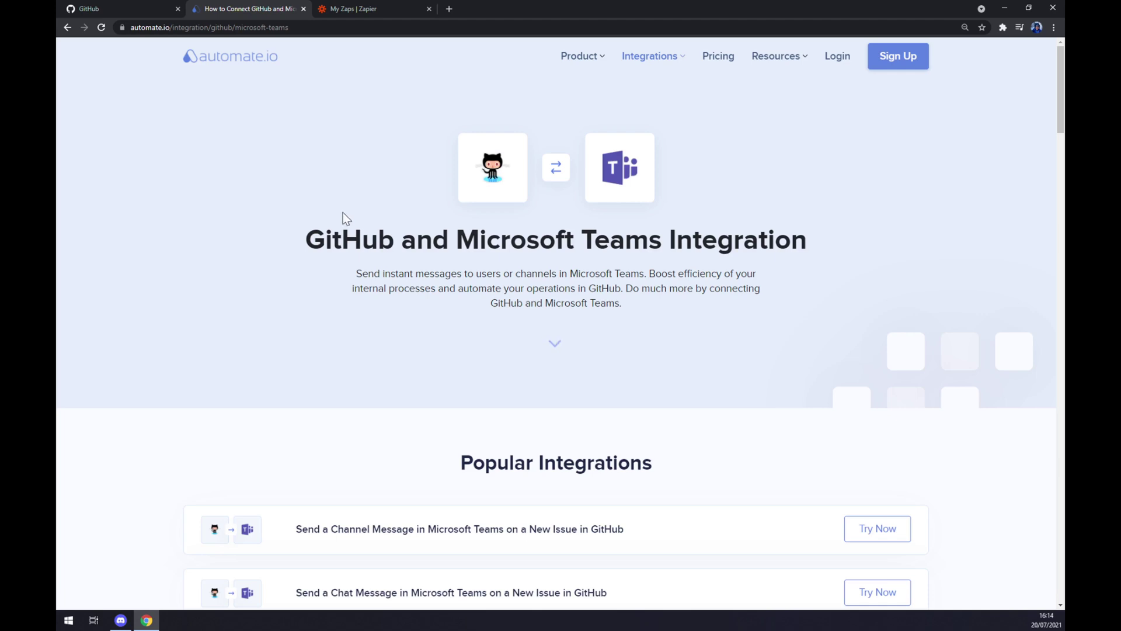
pyautogui.scroll(-3, 374, 206)
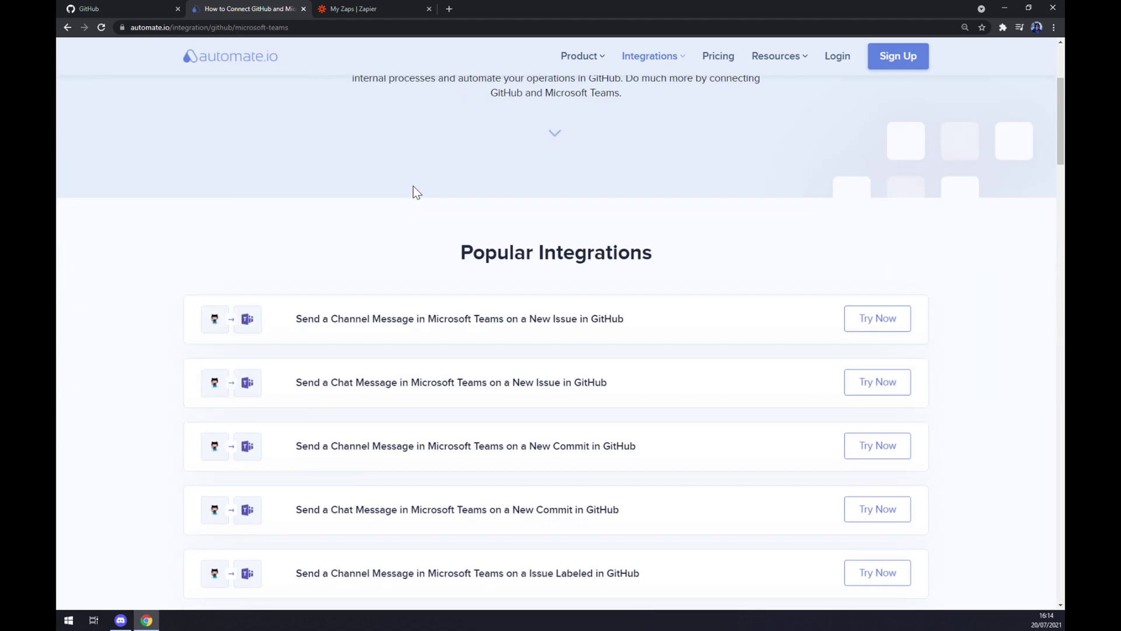
pyautogui.scroll(-3, 381, 167)
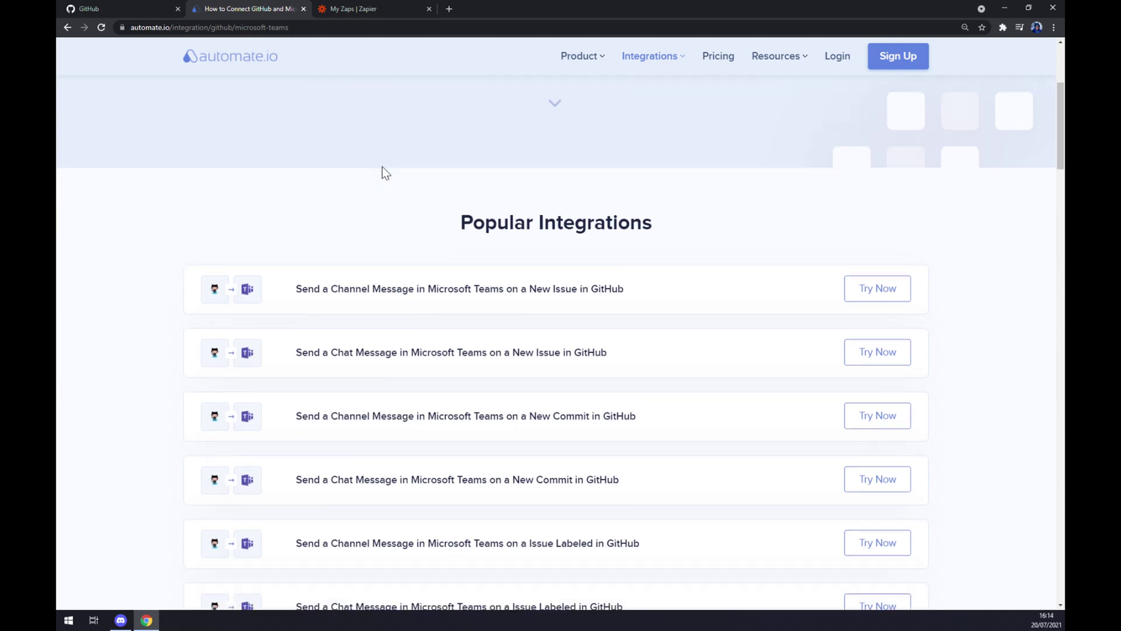
pyautogui.scroll(2, 382, 167)
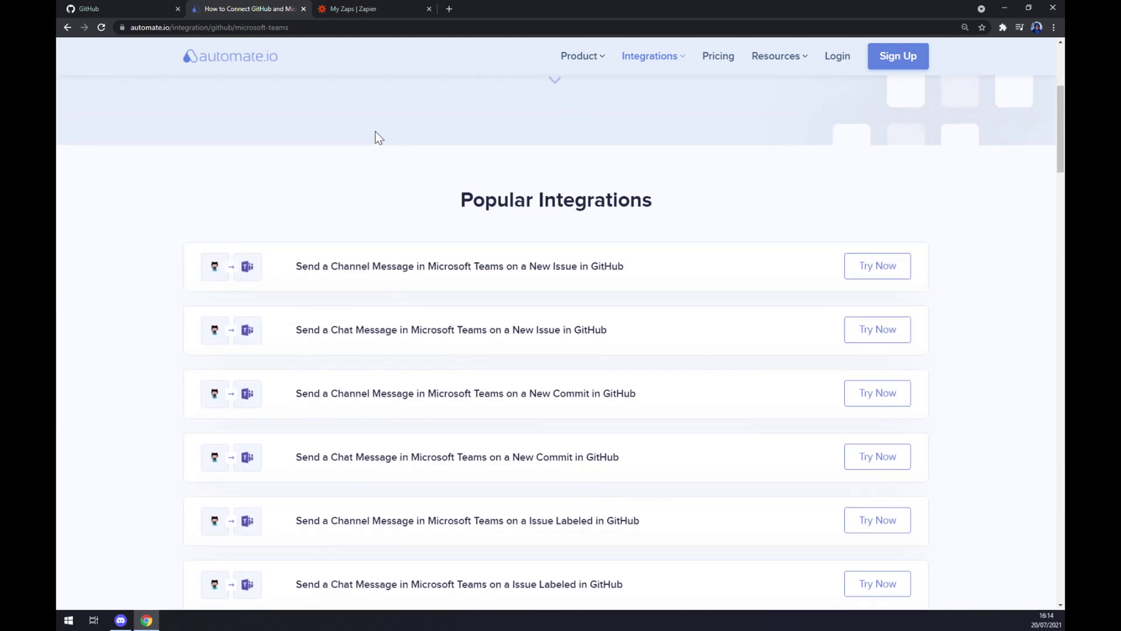
pyautogui.scroll(-2, 327, 199)
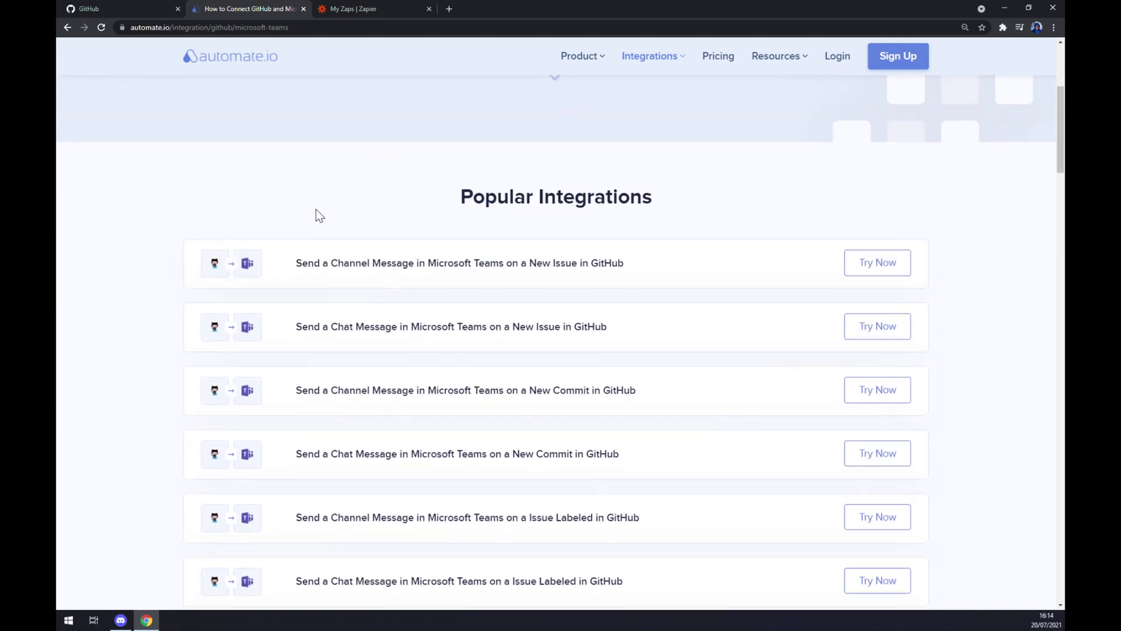
pyautogui.scroll(-4, 513, 280)
pyautogui.scroll(5, 393, 326)
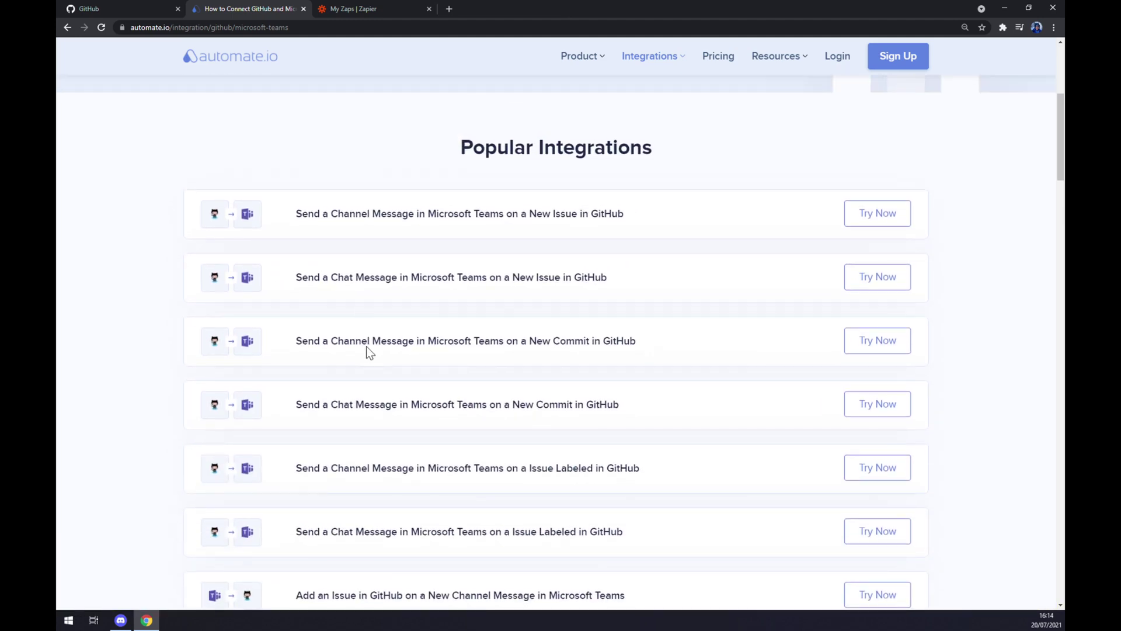
pyautogui.scroll(-1, 322, 356)
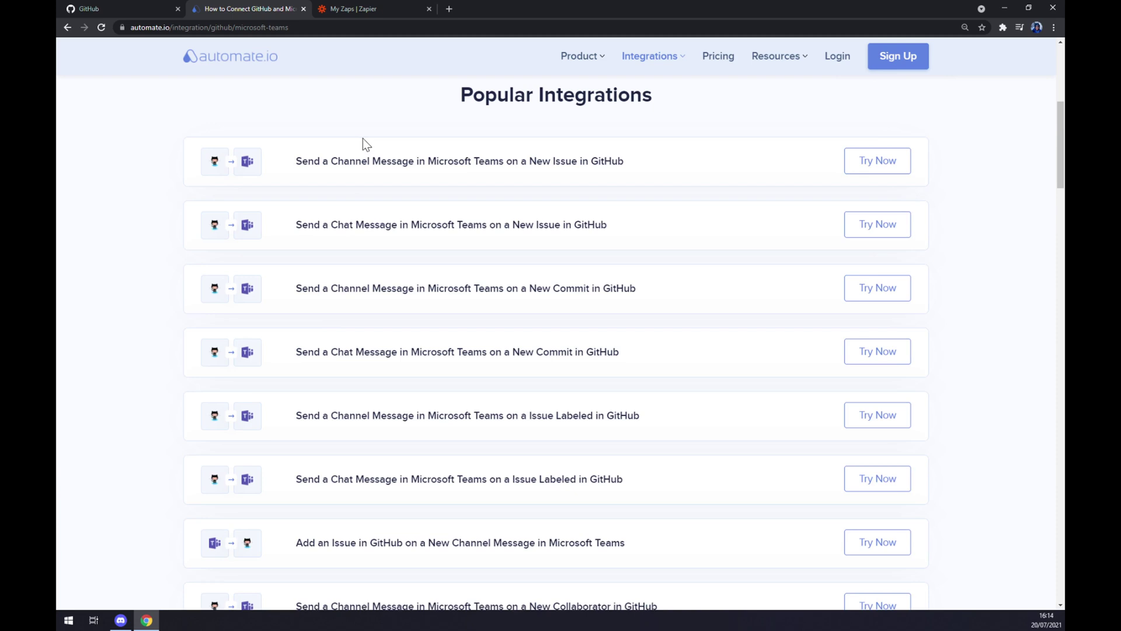
pyautogui.scroll(-8, 485, 202)
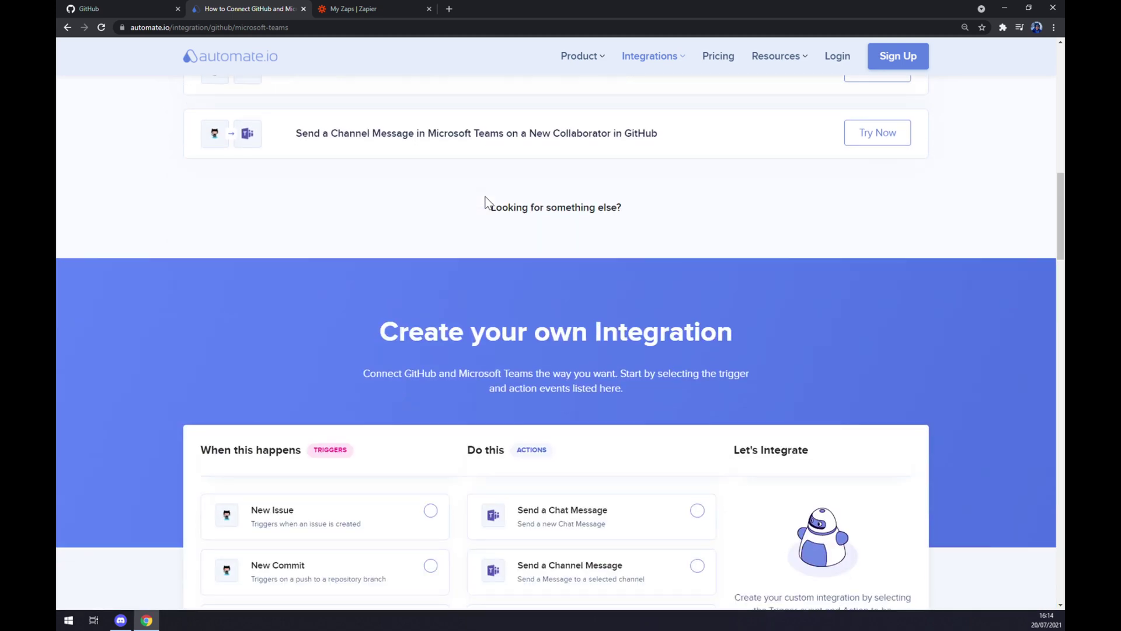
# - Pick New Issue under When this happens as the GitHub trigger in the integration builder
pyautogui.moveTo(379, 332); pyautogui.dragTo(752, 331)
pyautogui.scroll(-2, 570, 289)
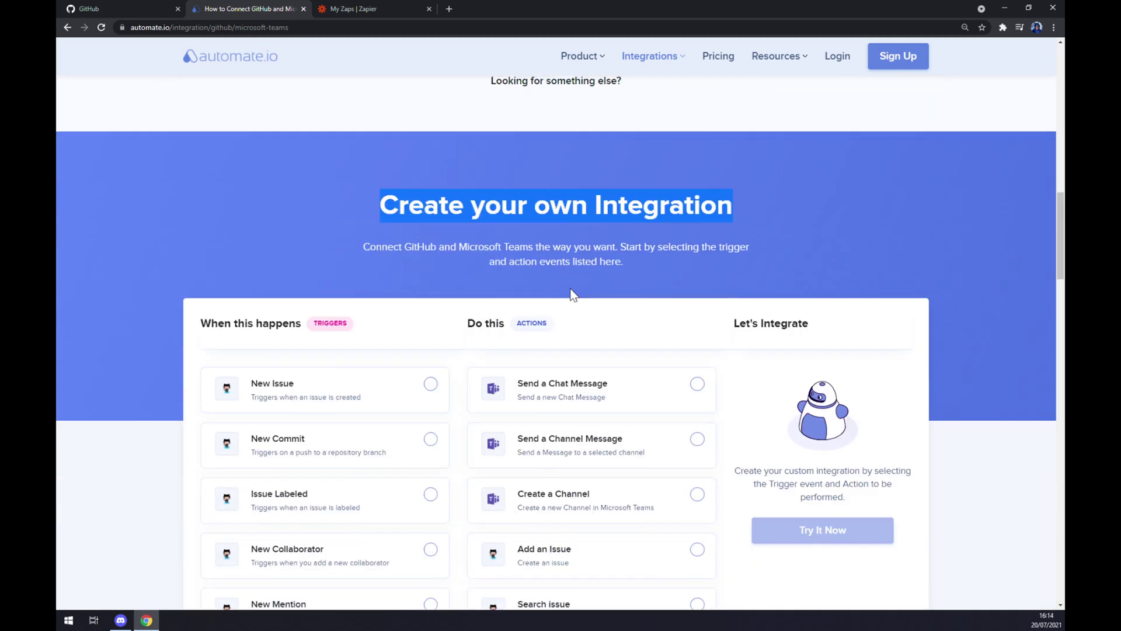
pyautogui.scroll(-2, 570, 289)
pyautogui.click(401, 195)
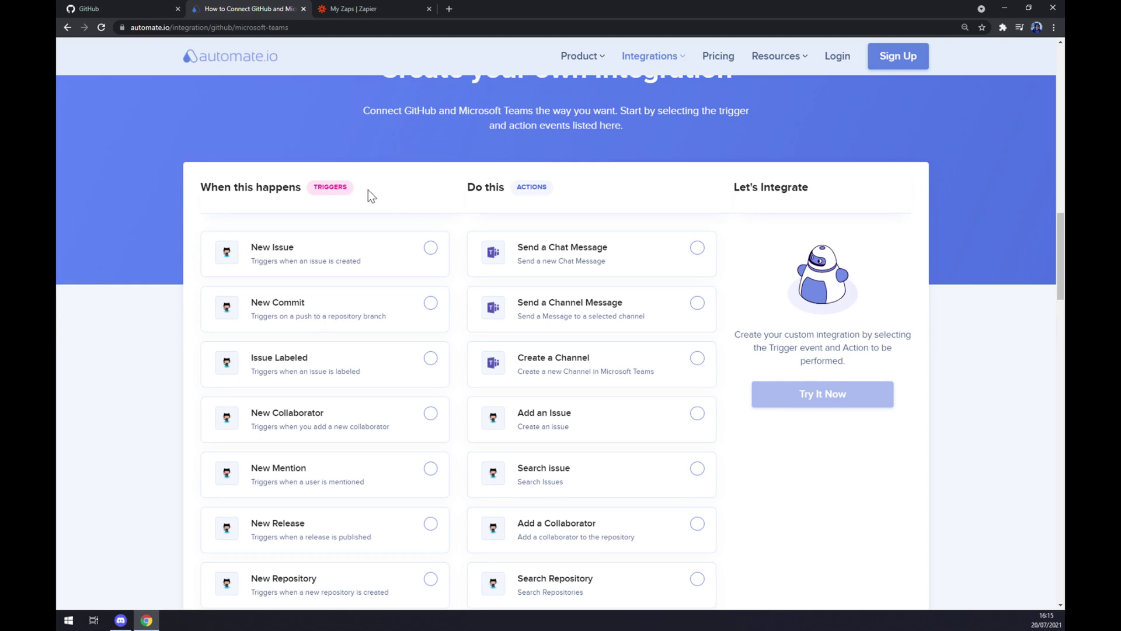
pyautogui.moveTo(368, 190); pyautogui.dragTo(304, 187)
pyautogui.scroll(-1, 358, 183)
pyautogui.click(460, 174)
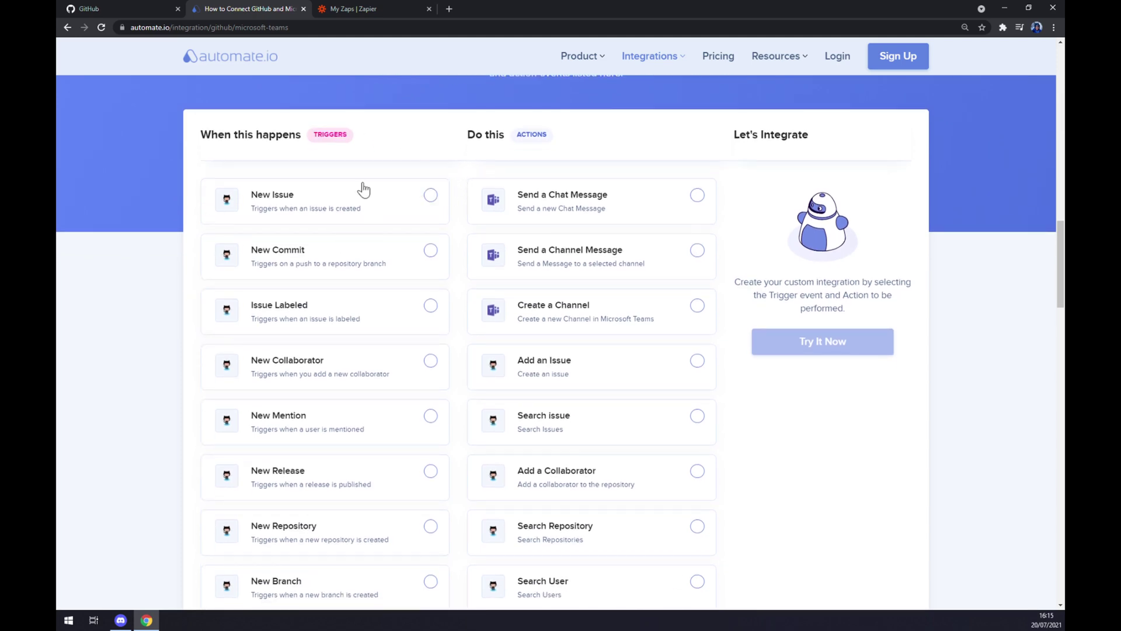
pyautogui.click(380, 207)
pyautogui.scroll(-3, 286, 216)
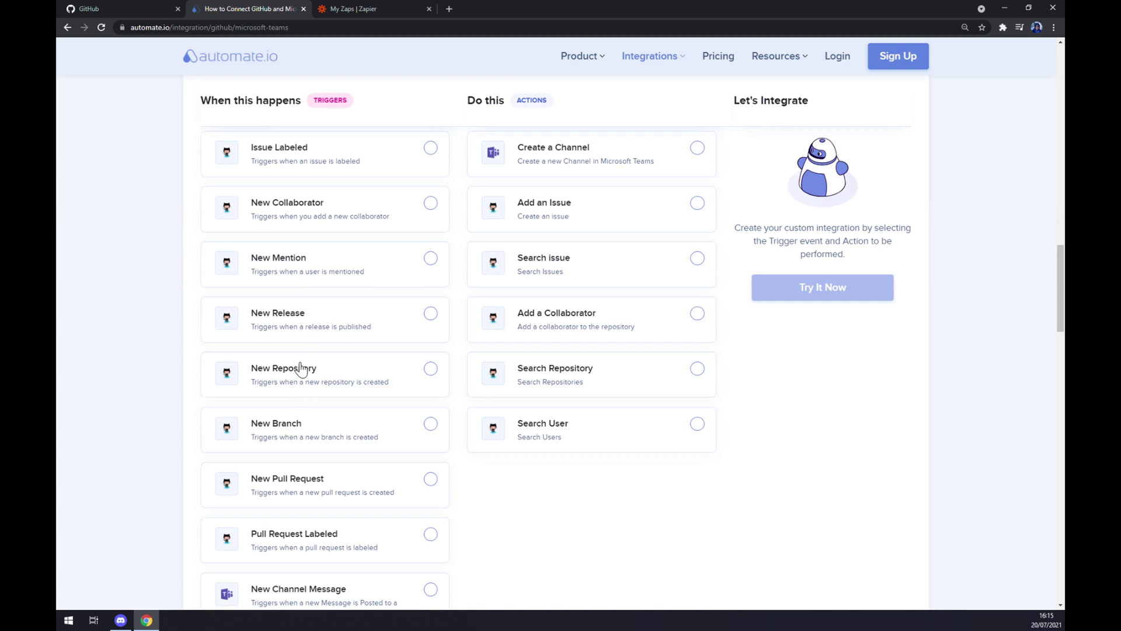
pyautogui.scroll(3, 300, 369)
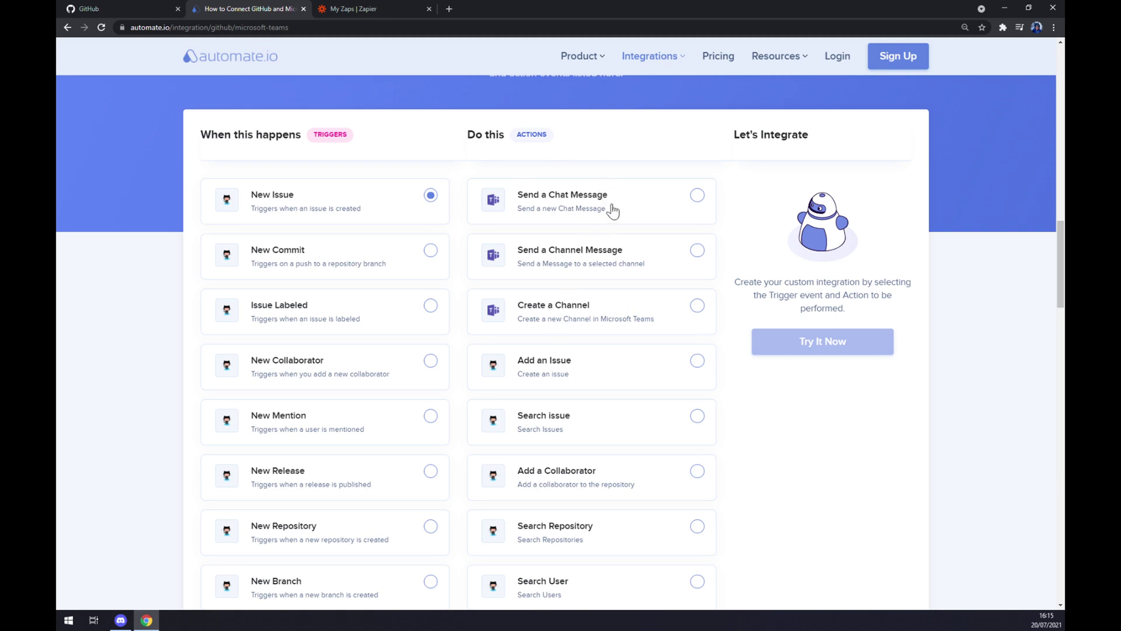
# - Choose Send a Chat Message as the Microsoft Teams action
pyautogui.click(611, 210)
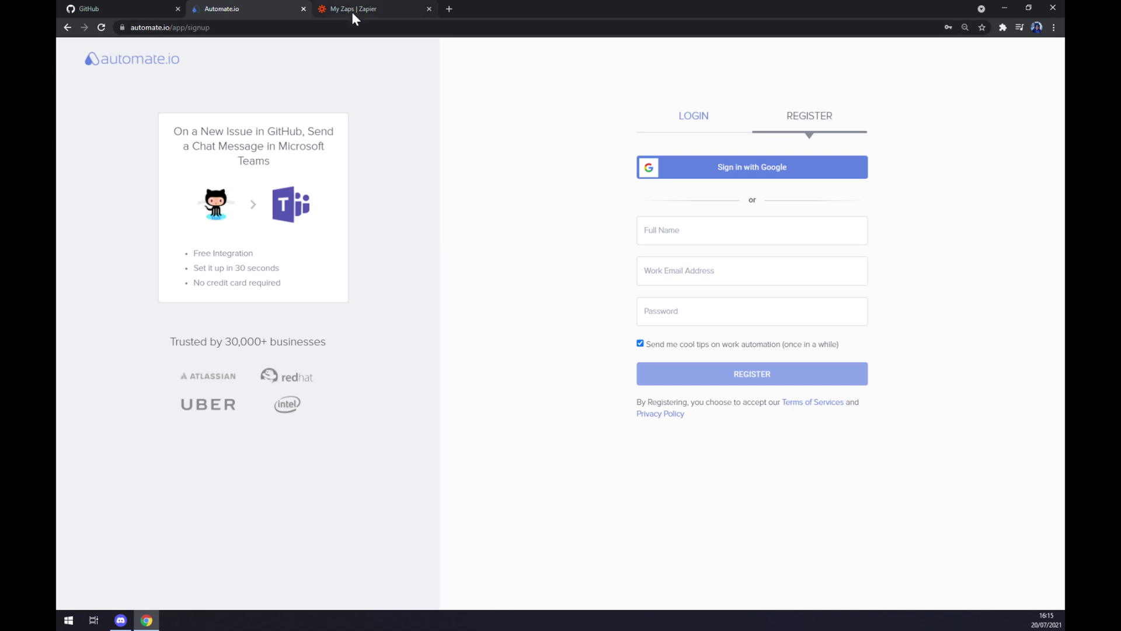
# - Switch over to the My Zaps list in Zapier
pyautogui.click(368, 4)
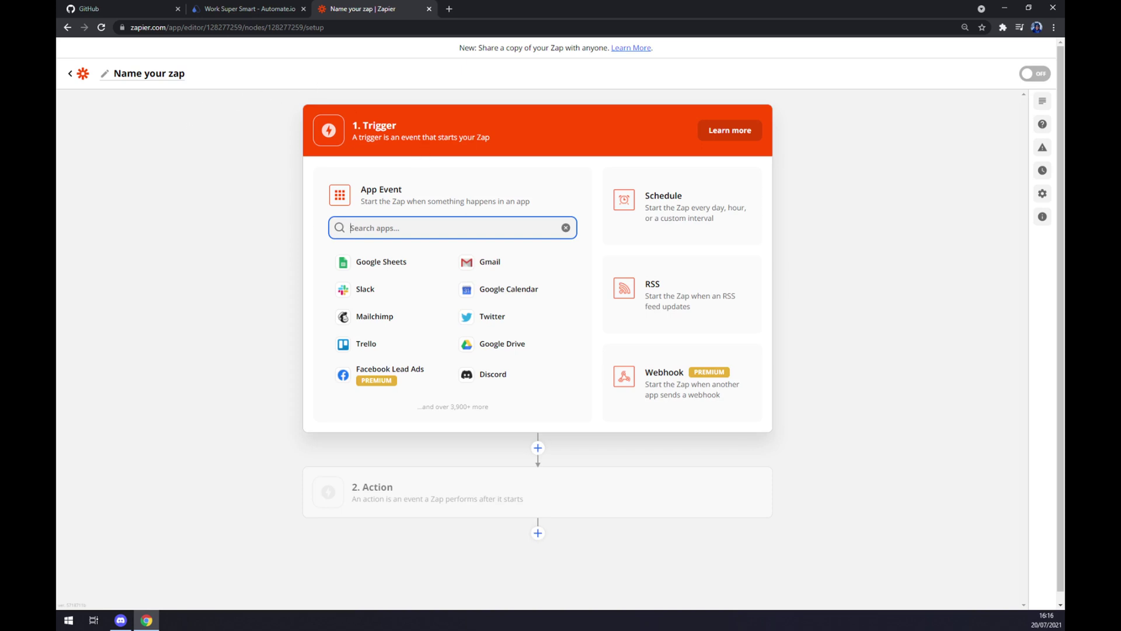
# - Set the zap's trigger to GitHub with the New Organization event and continue
pyautogui.moveTo(374, 125); pyautogui.dragTo(413, 138)
pyautogui.click(408, 227)
pyautogui.write('github')
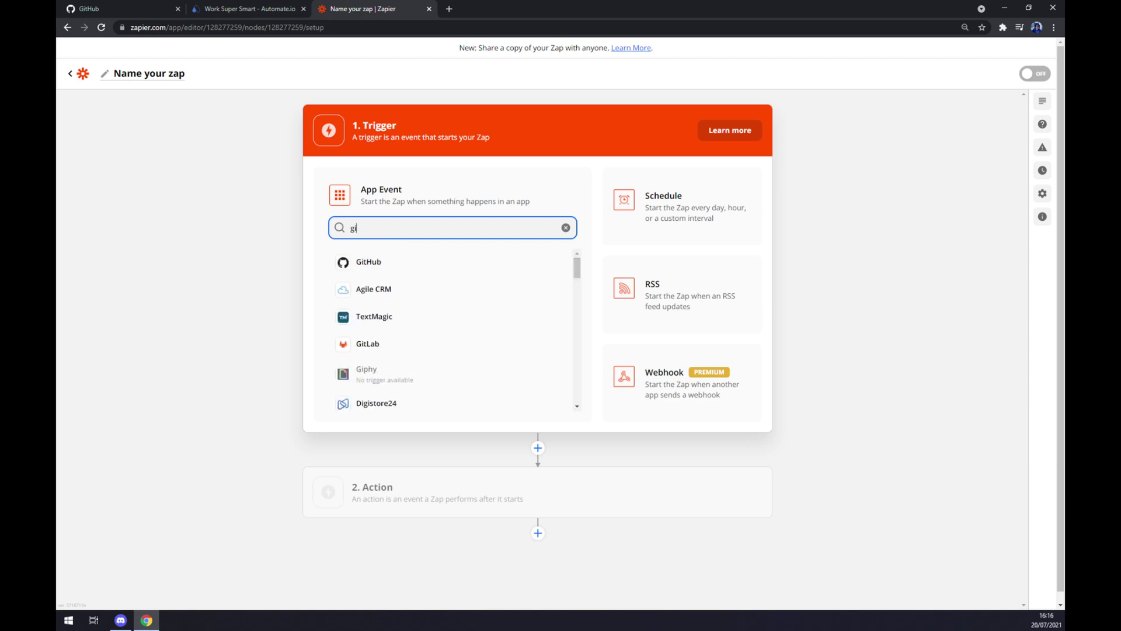
pyautogui.click(444, 261)
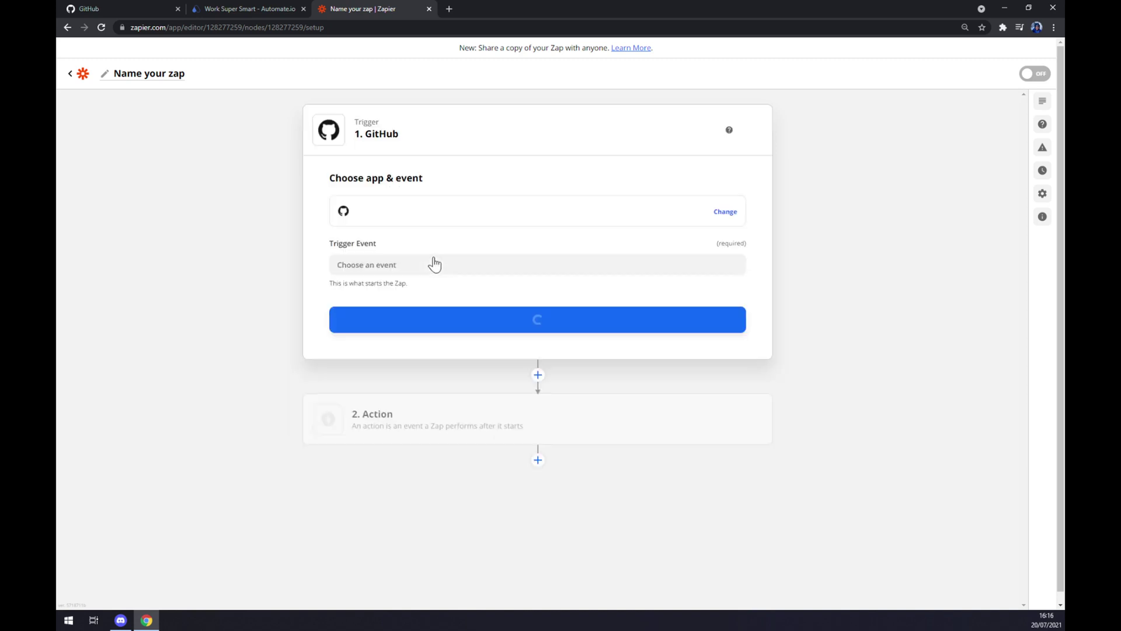
pyautogui.click(434, 264)
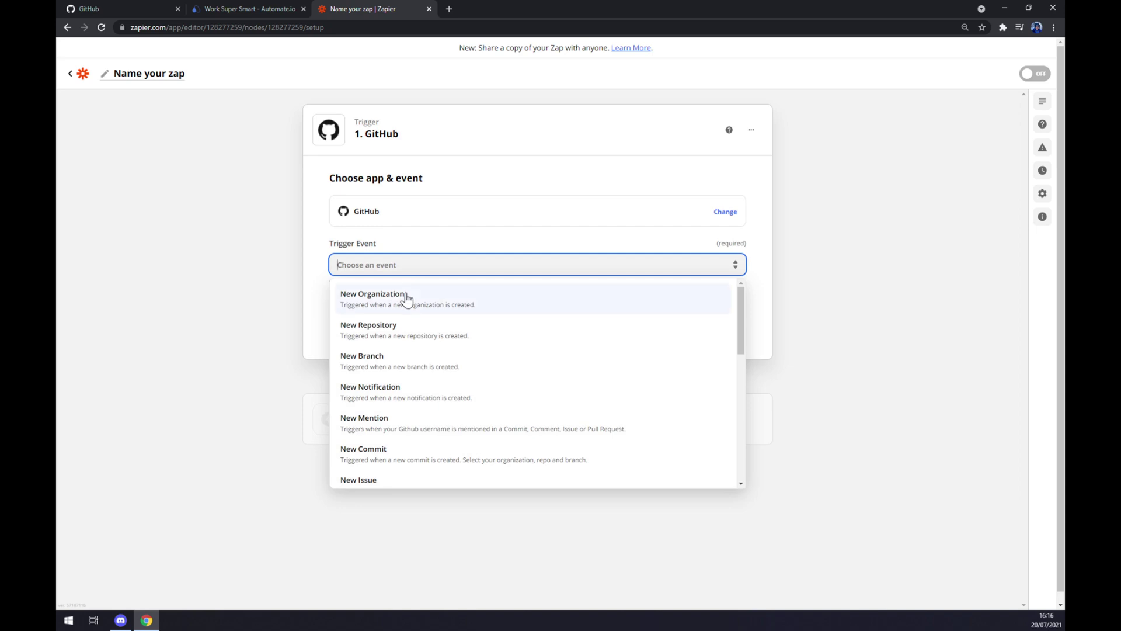
pyautogui.click(418, 308)
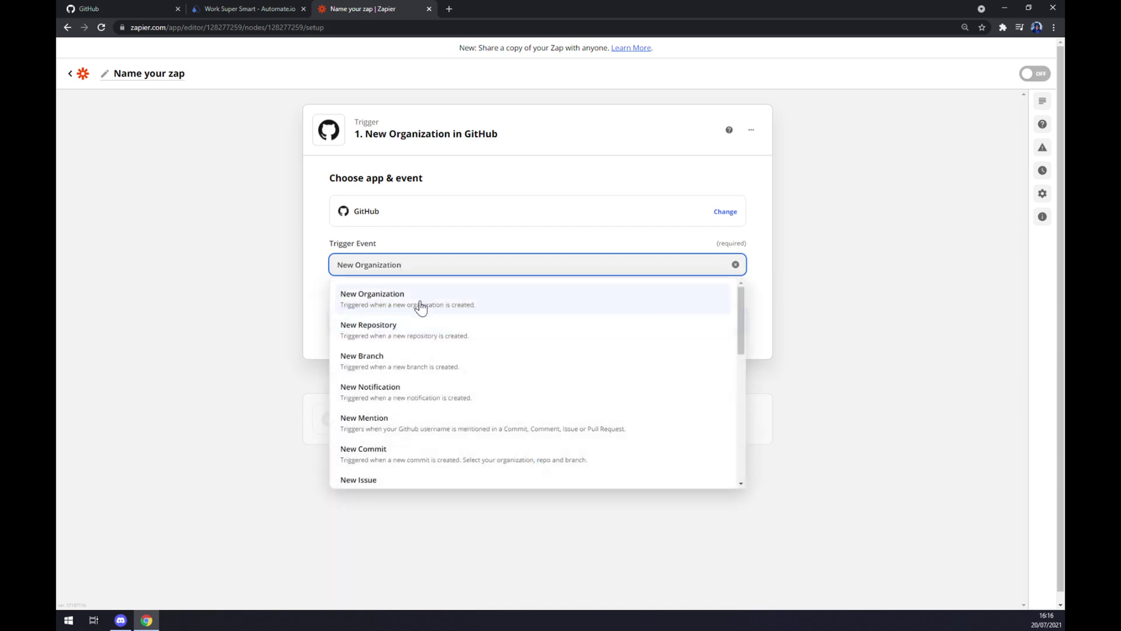
pyautogui.click(448, 323)
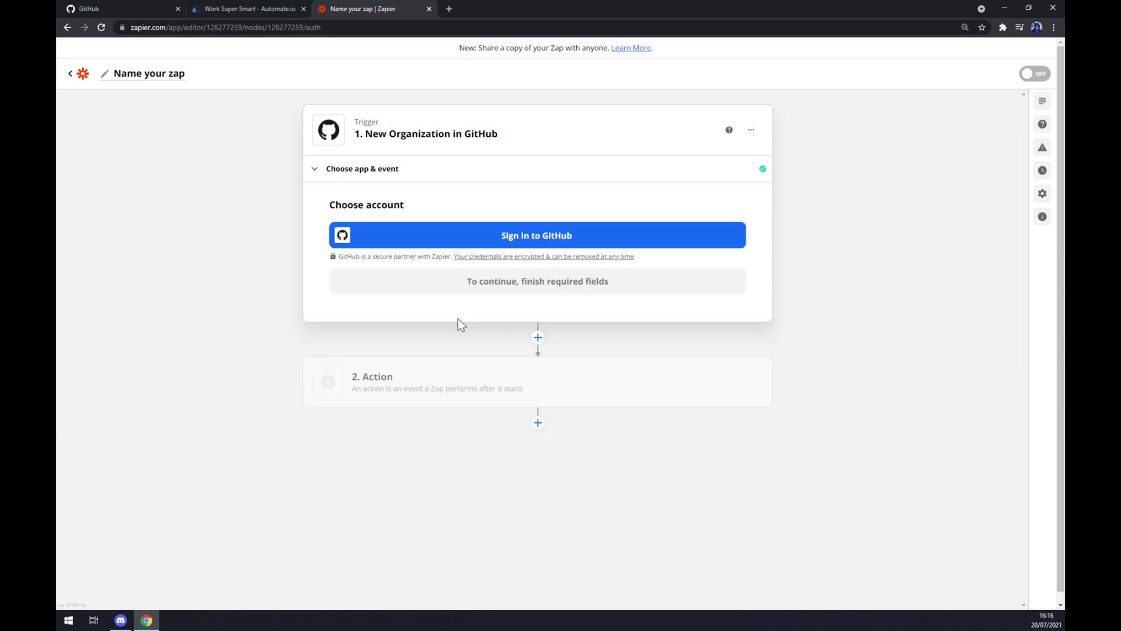
# - Make the action step Microsoft Teams with the Create Channel event and continue
pyautogui.click(460, 395)
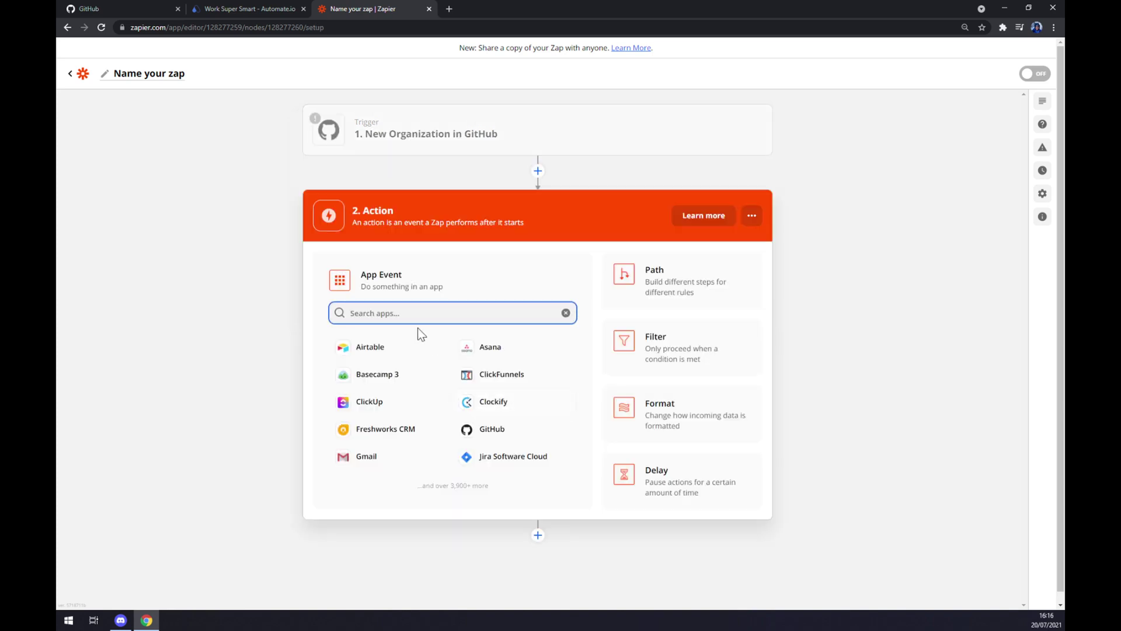
pyautogui.write('teams')
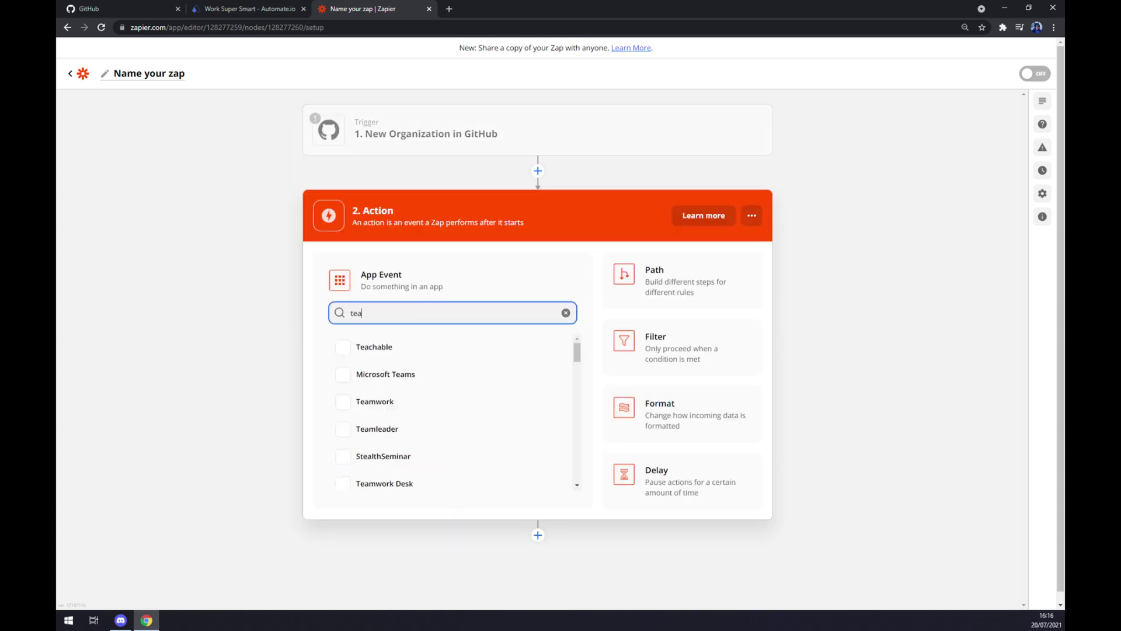
pyautogui.click(431, 350)
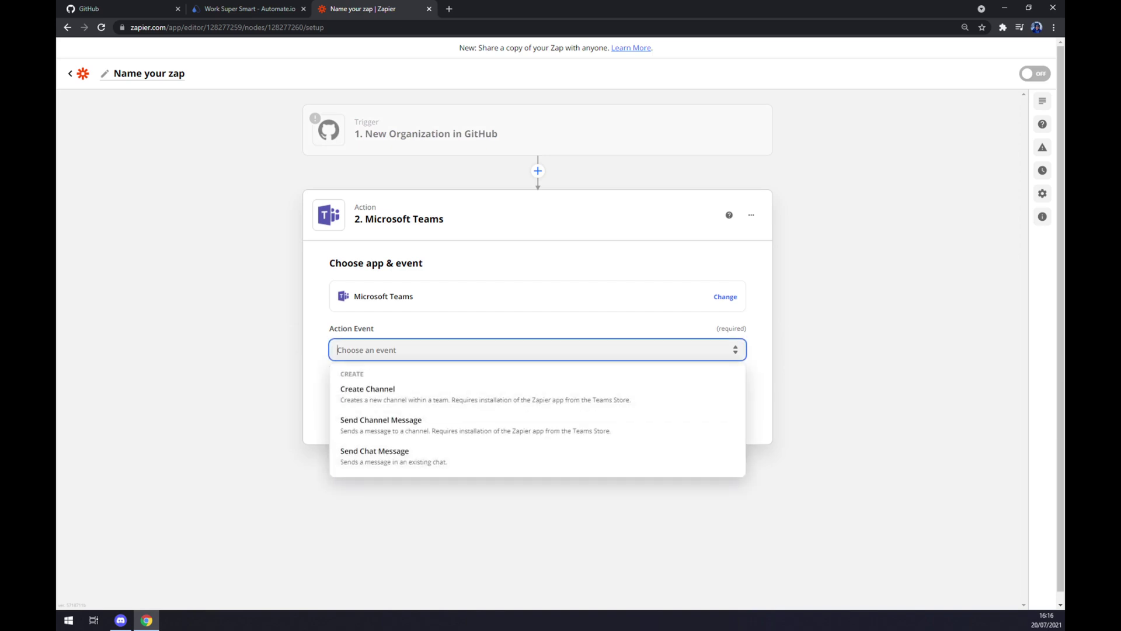
pyautogui.click(388, 395)
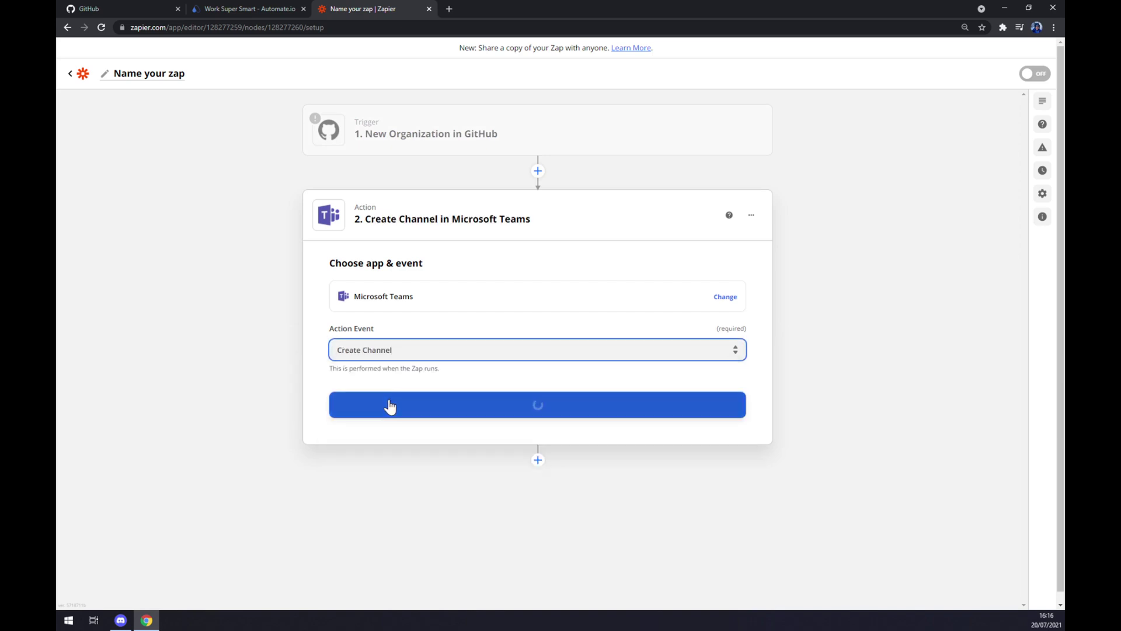
pyautogui.click(393, 405)
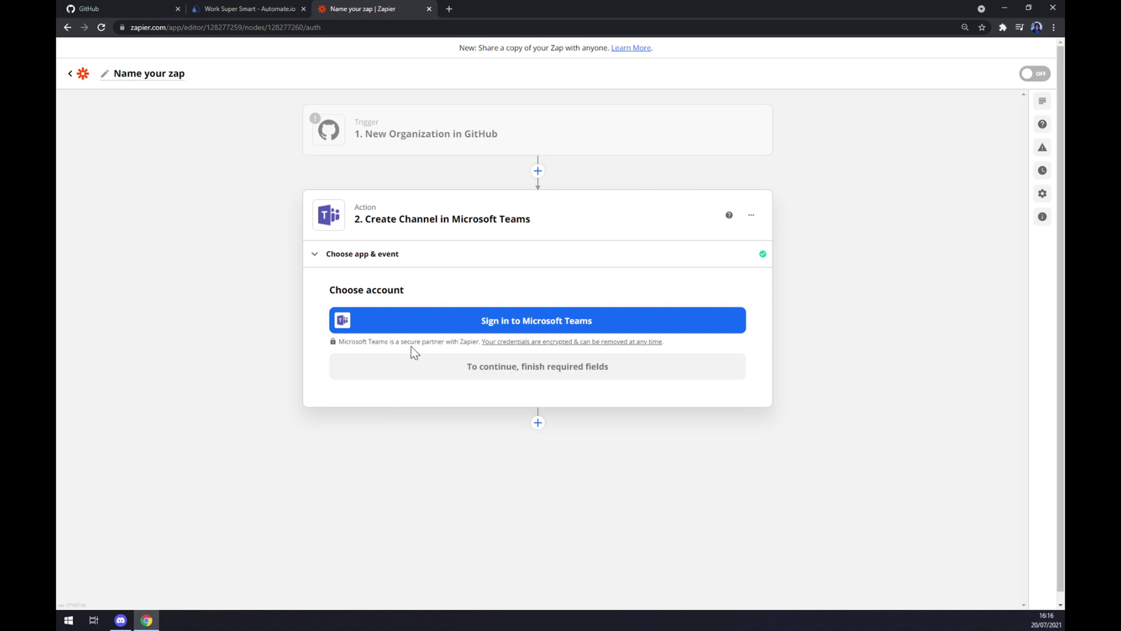